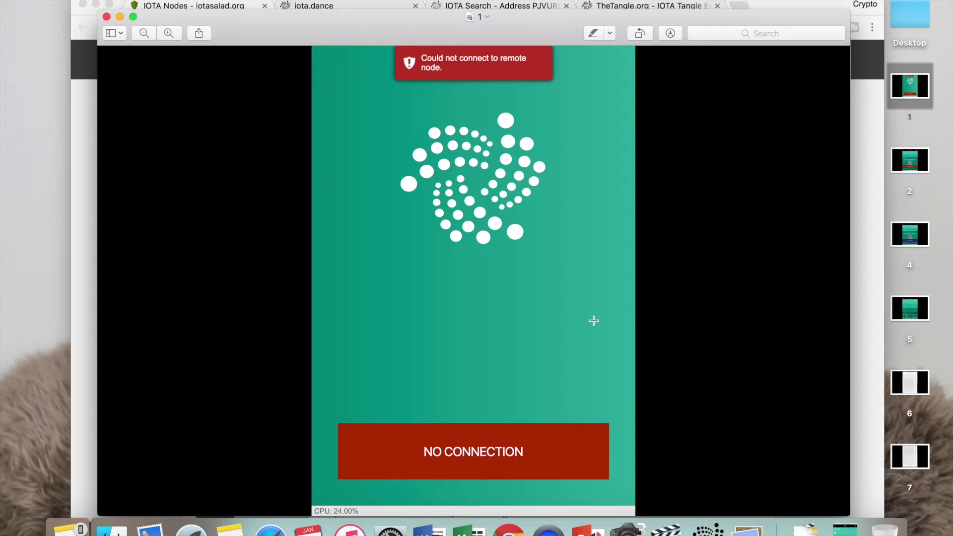
Close the first wallet screenshot, the one showing the no-connection error
{"action": "left_click", "coordinate": [106, 18]}
{"action": "double_click", "coordinate": [913, 162]}
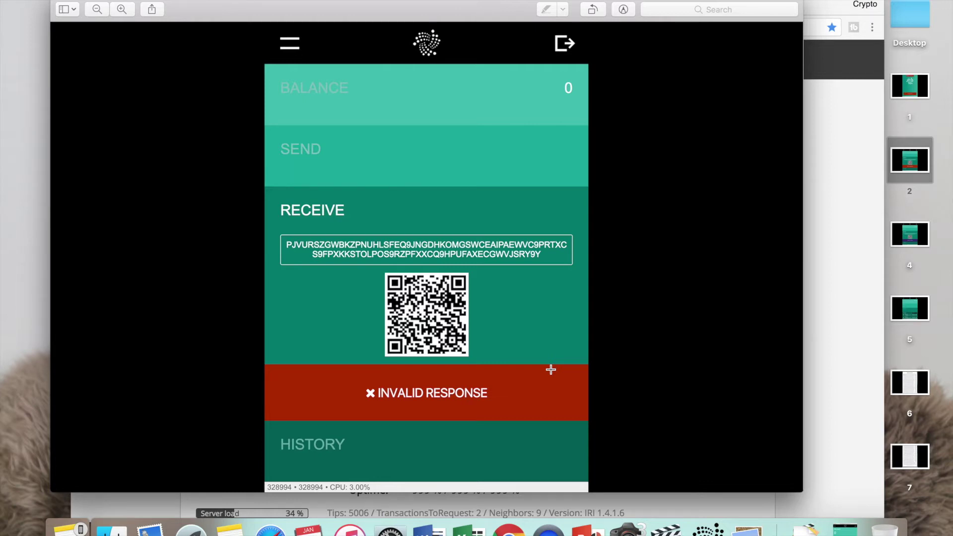
{"action": "left_click", "coordinate": [61, 3]}
Restore the wallet, open Edit Node Configuration, and choose Custom as the Host
{"action": "left_click", "coordinate": [844, 529]}
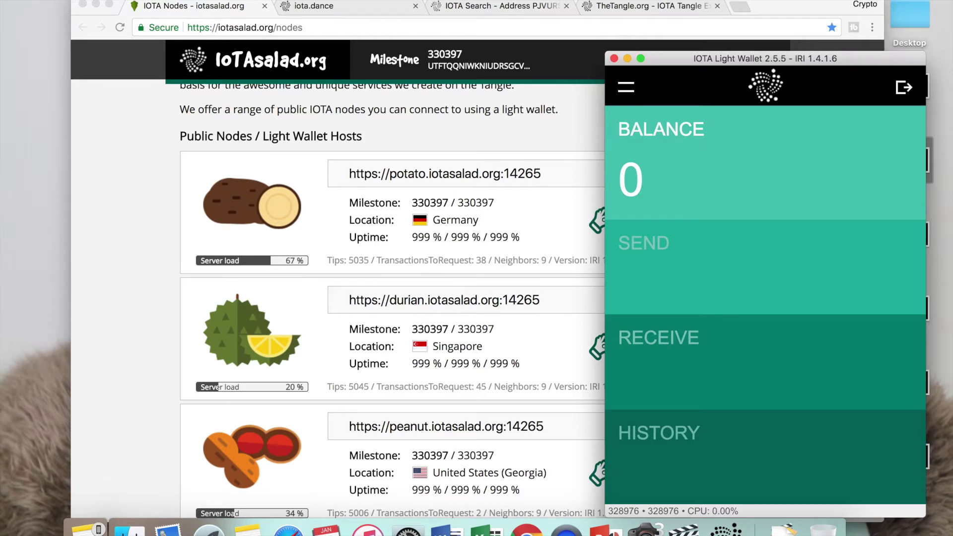
{"action": "left_click", "coordinate": [171, 0]}
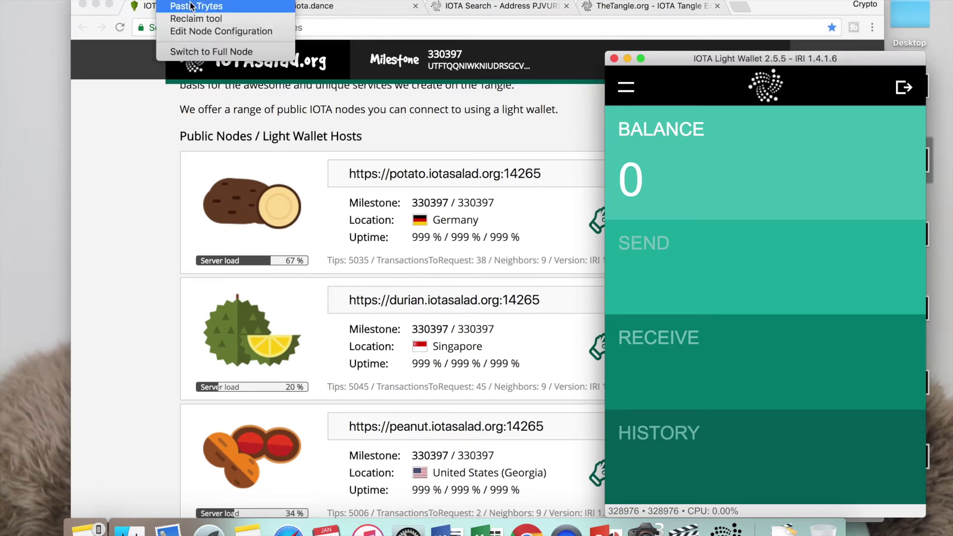
{"action": "left_click", "coordinate": [205, 32]}
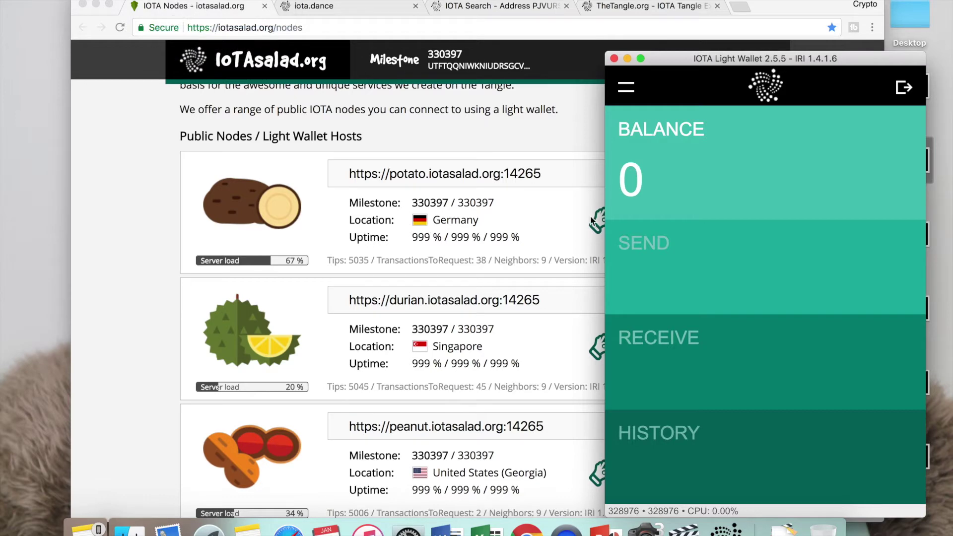
{"action": "left_click", "coordinate": [693, 241]}
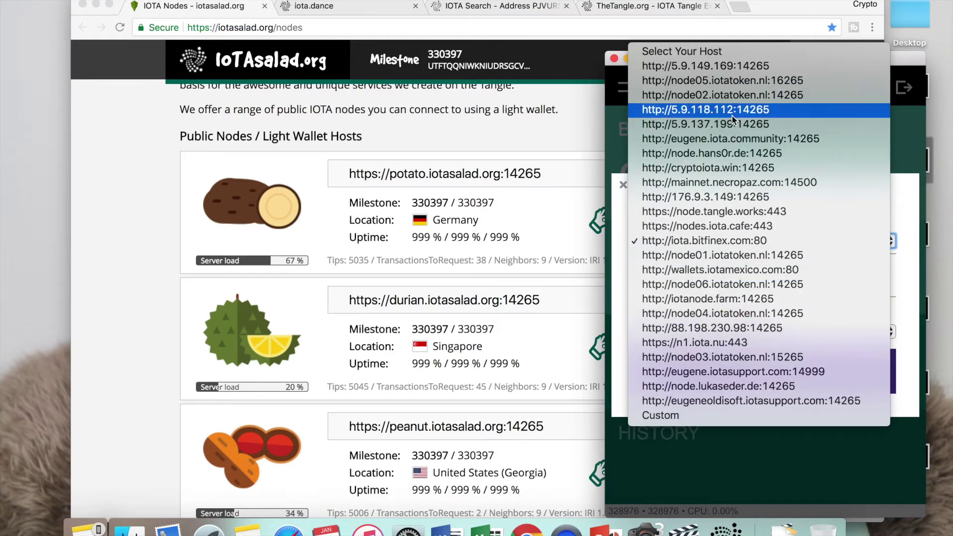
{"action": "left_click", "coordinate": [752, 242]}
{"action": "left_click", "coordinate": [752, 241]}
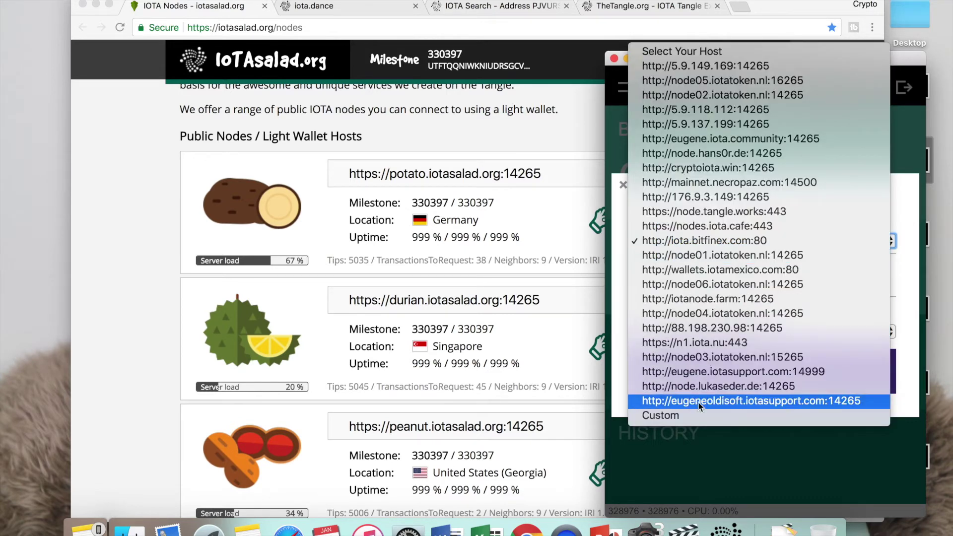
{"action": "left_click", "coordinate": [700, 416]}
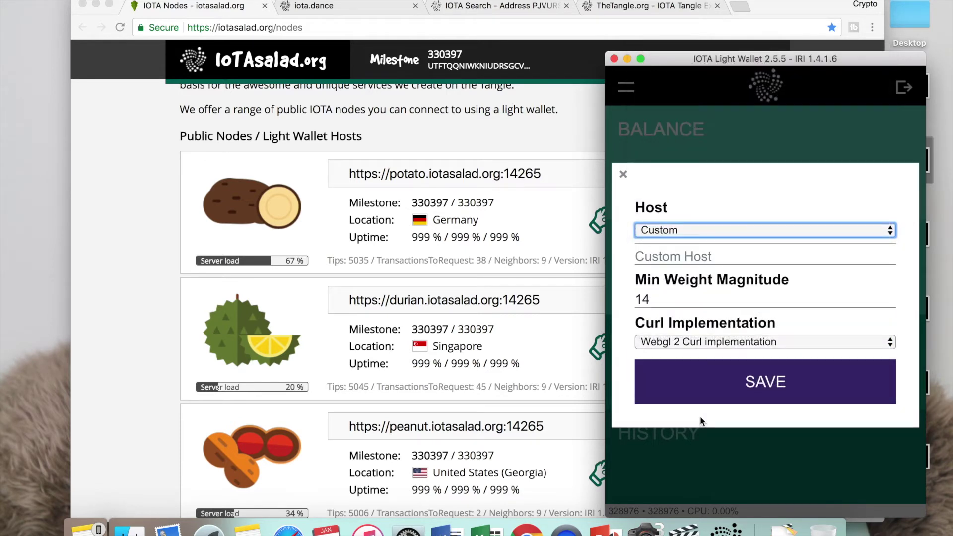
{"action": "left_click", "coordinate": [135, 234]}
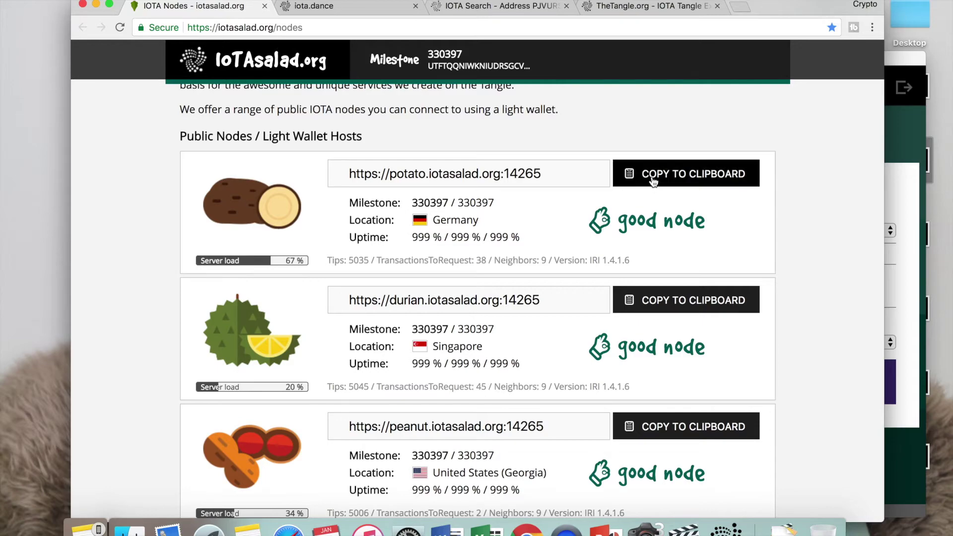
Browse the iotasalad.org node list, then check the iota.dance node health table
{"action": "scroll", "coordinate": [620, 333], "scroll_direction": "down", "scroll_amount": 5}
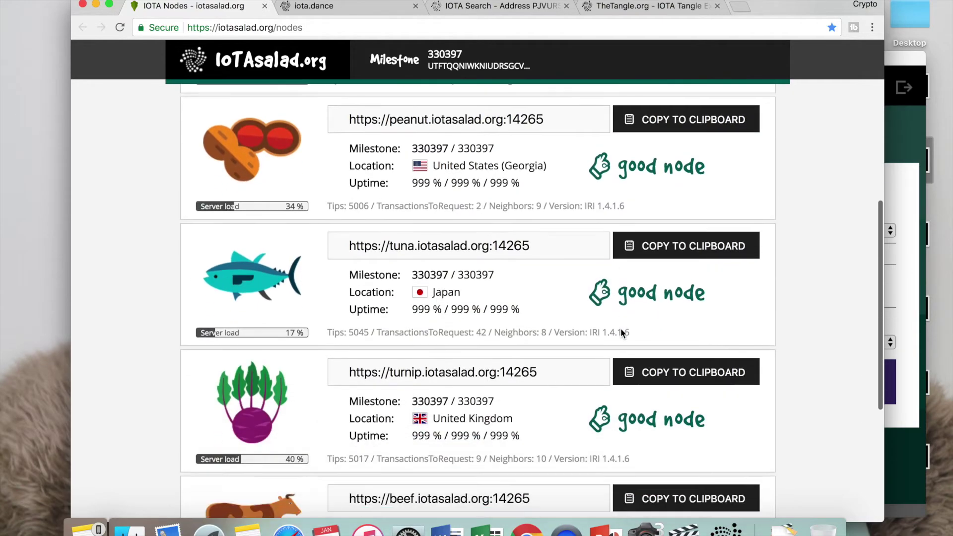
{"action": "scroll", "coordinate": [625, 298], "scroll_direction": "up", "scroll_amount": 4}
{"action": "scroll", "coordinate": [493, 276], "scroll_direction": "down", "scroll_amount": 11}
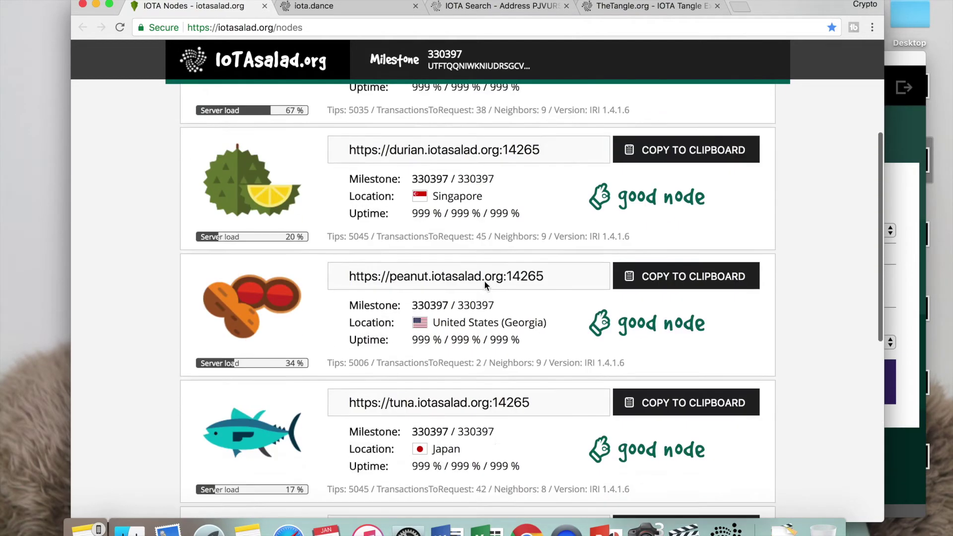
{"action": "scroll", "coordinate": [486, 280], "scroll_direction": "up", "scroll_amount": 12}
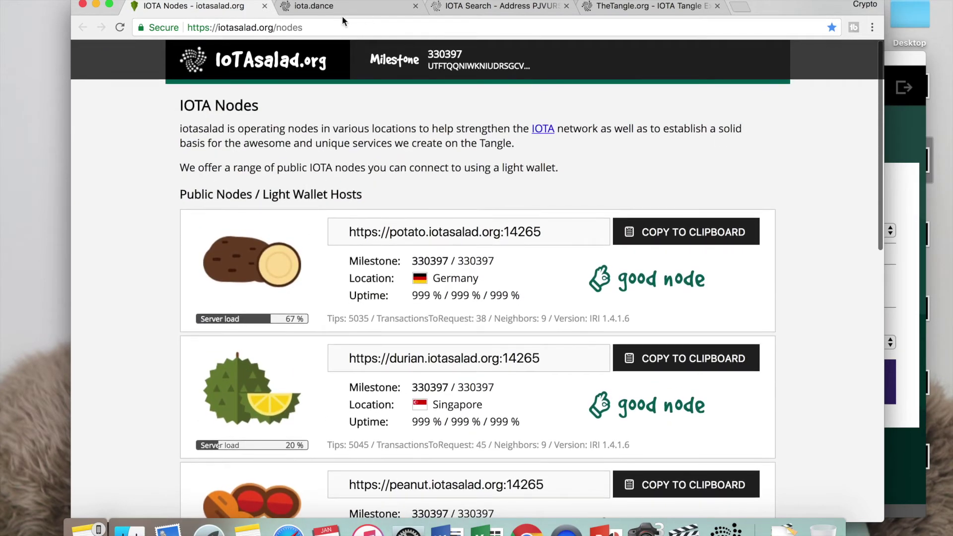
{"action": "left_click", "coordinate": [318, 6]}
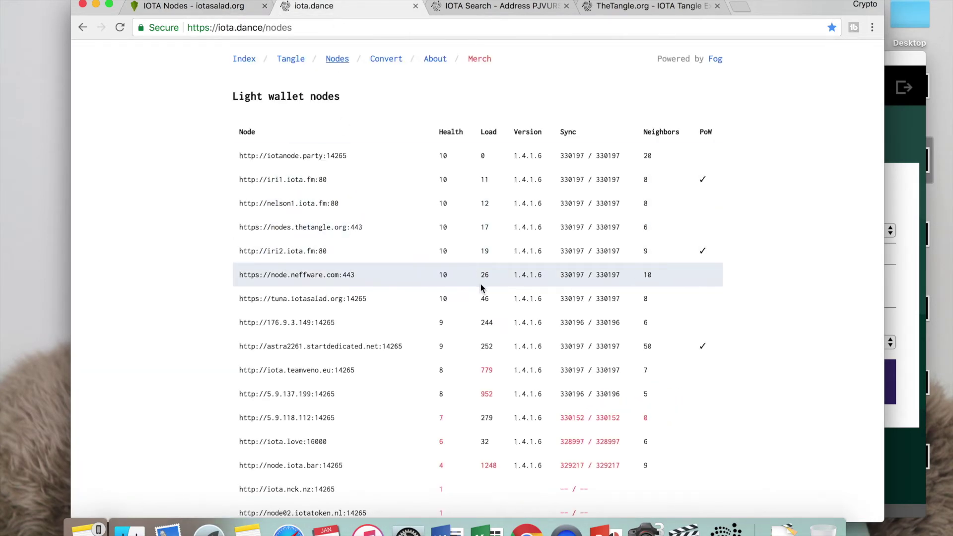
Copy the potato node address from iotasalad.org and paste it into Custom Host
{"action": "left_click", "coordinate": [233, 7]}
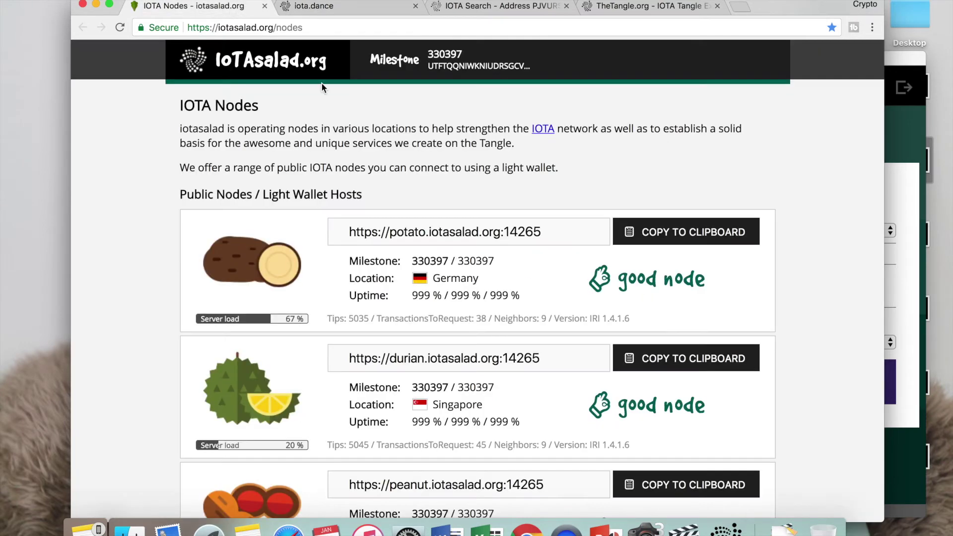
{"action": "left_click", "coordinate": [657, 241]}
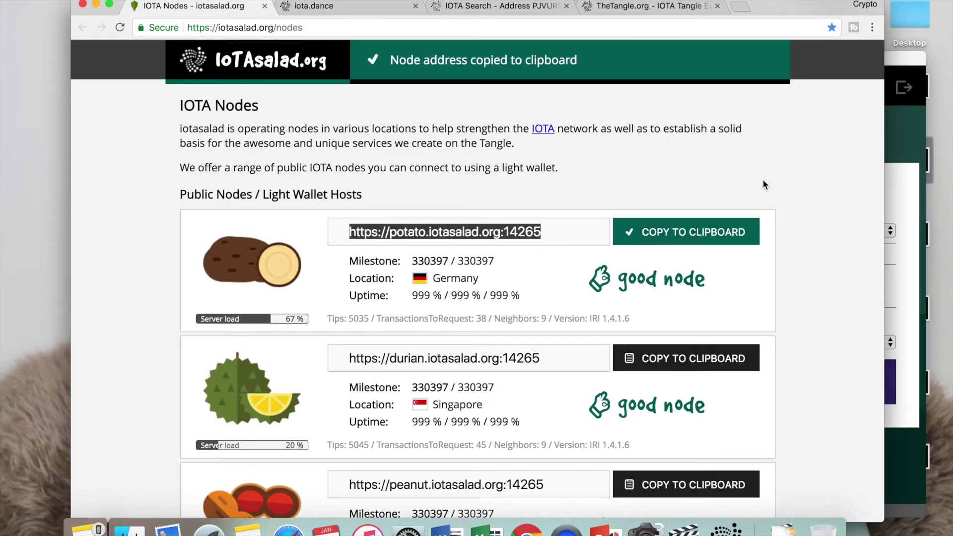
{"action": "left_click", "coordinate": [897, 193]}
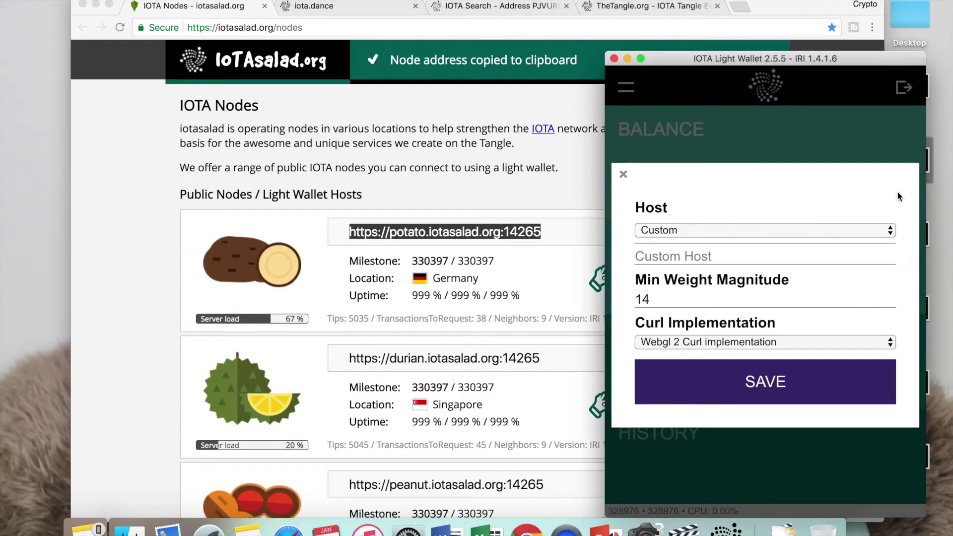
{"action": "left_click", "coordinate": [659, 256]}
{"action": "key", "text": "super+v"}
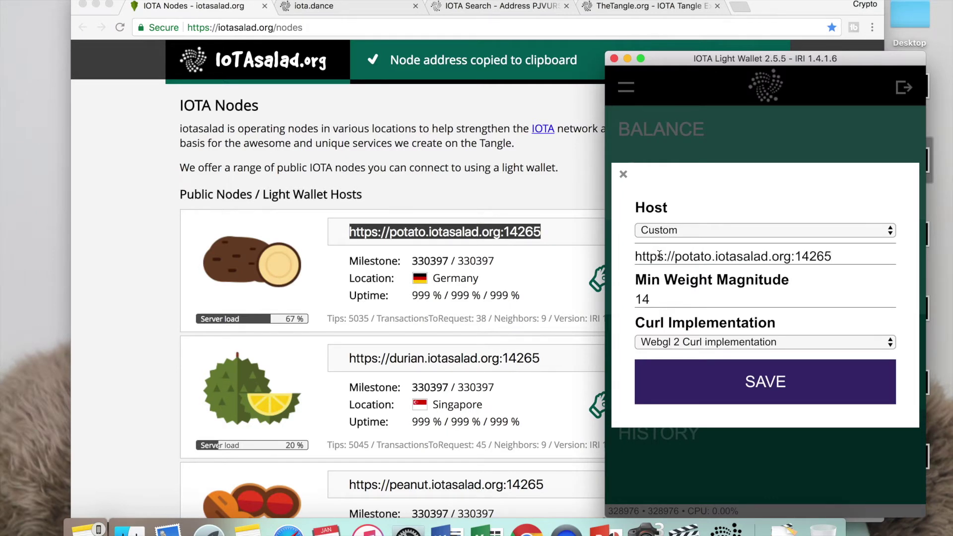
Keep Webgl 2 as the Curl implementation, clear the Custom Host address, and close settings
{"action": "left_click", "coordinate": [731, 344]}
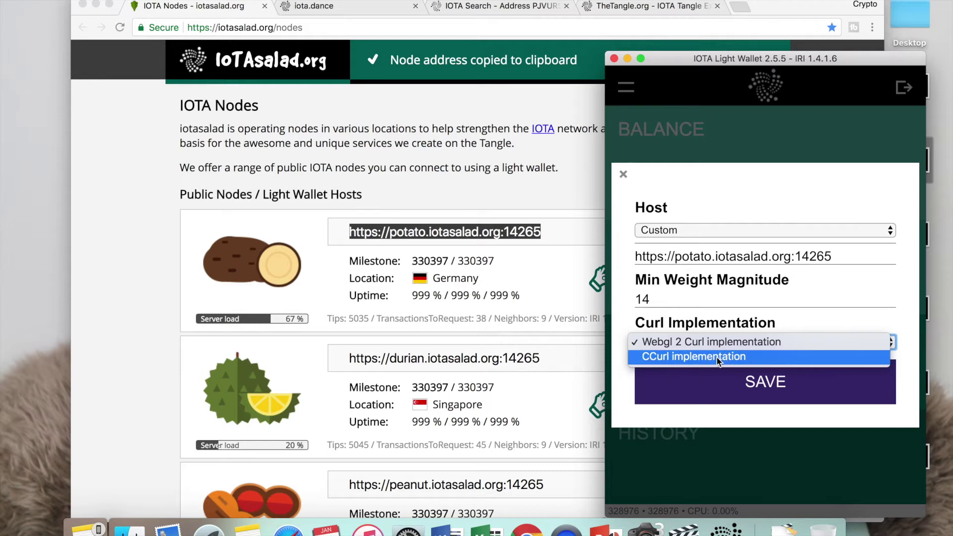
{"action": "left_click", "coordinate": [753, 343]}
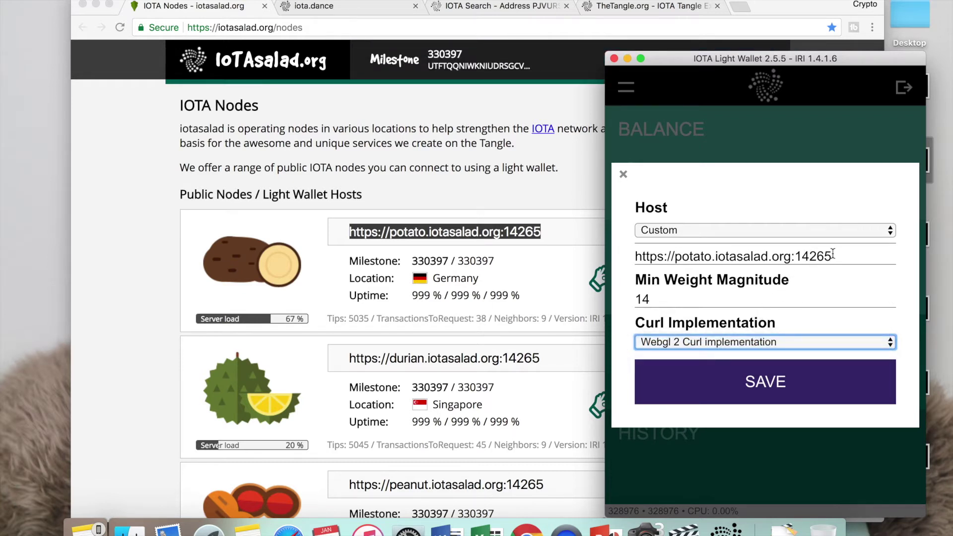
{"action": "left_click_drag", "start_coordinate": [832, 253], "coordinate": [658, 244]}
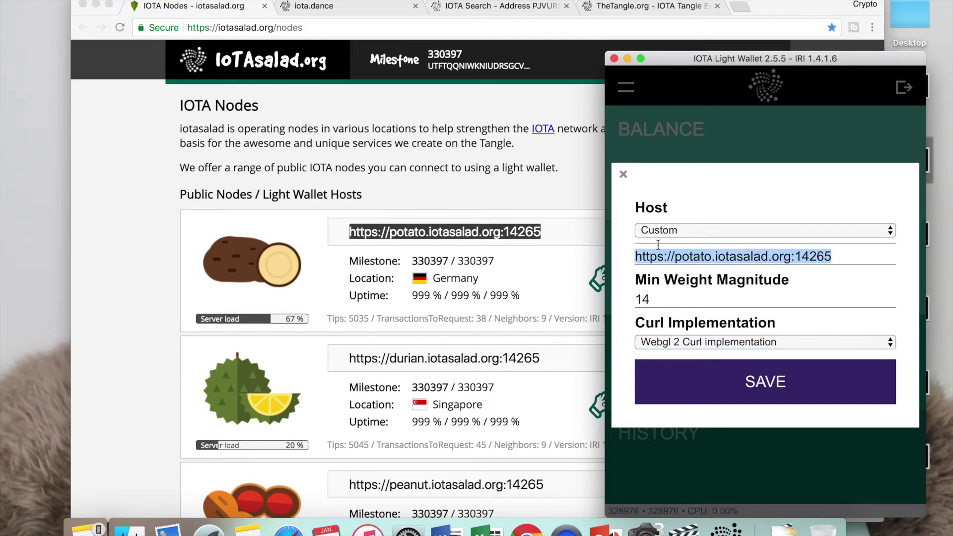
{"action": "key", "text": "BackSpace"}
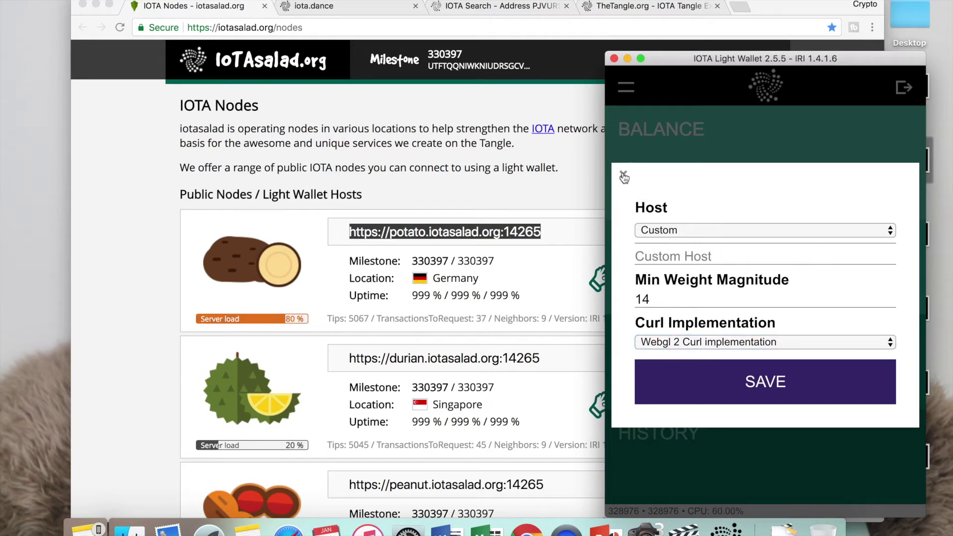
{"action": "left_click", "coordinate": [623, 176]}
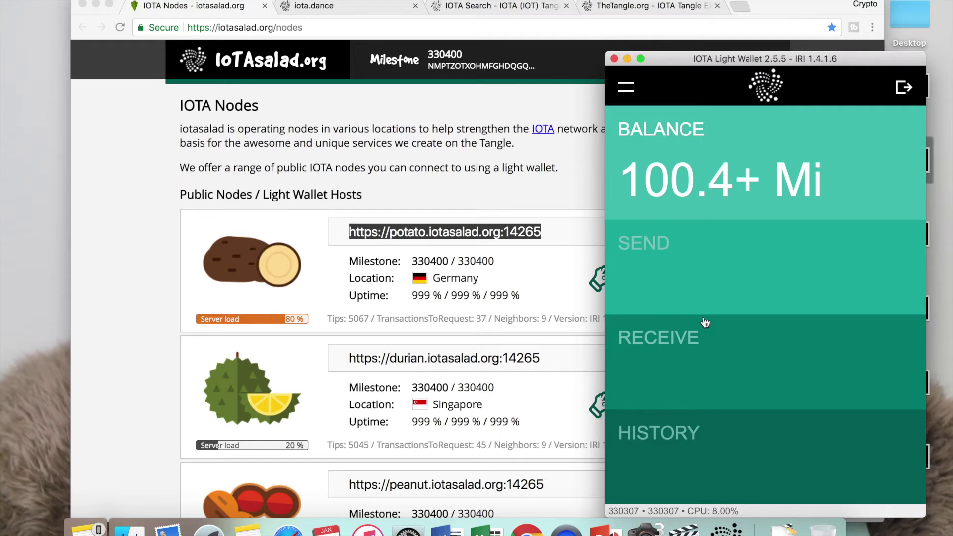
Expand the transfer history and copy the receiving address from the 17/01 transfer
{"action": "left_click", "coordinate": [664, 438]}
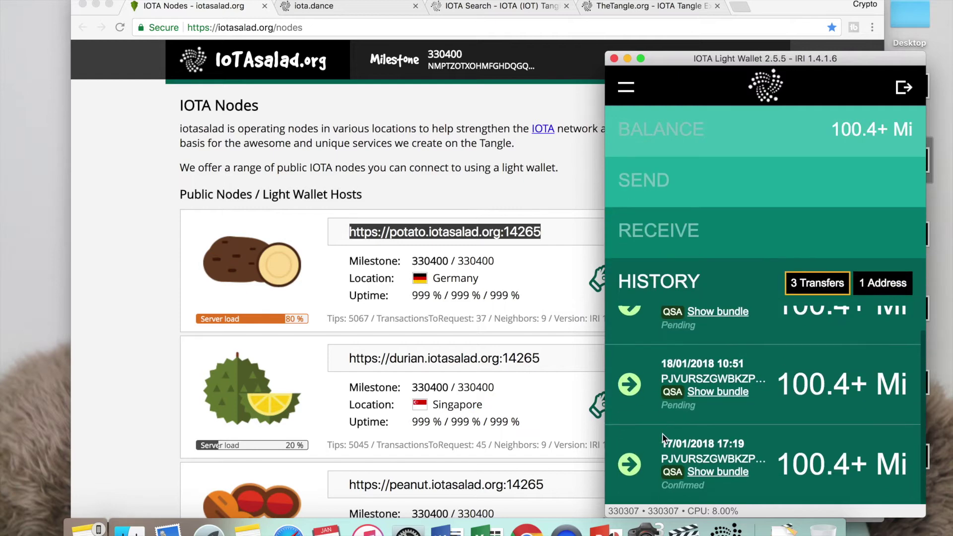
{"action": "left_click", "coordinate": [695, 460]}
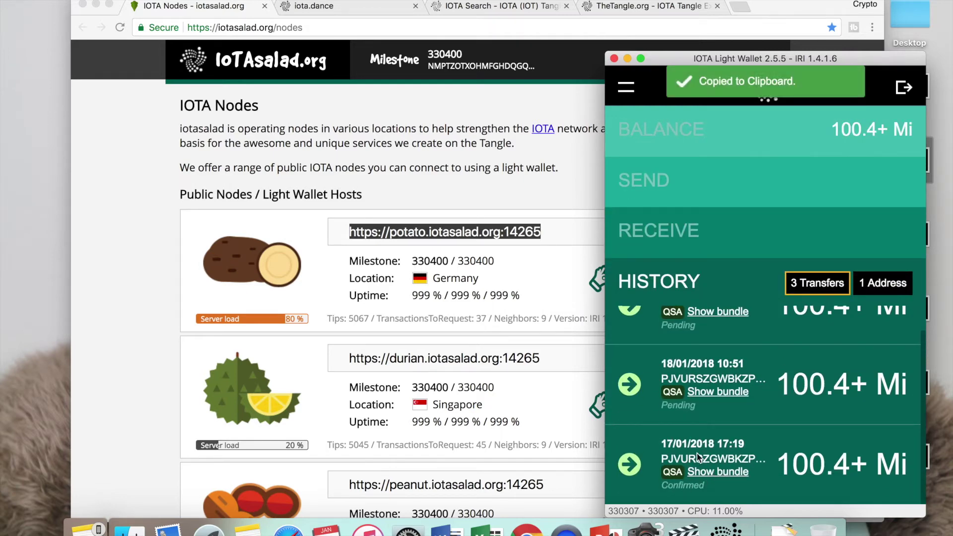
{"action": "left_click", "coordinate": [487, 9]}
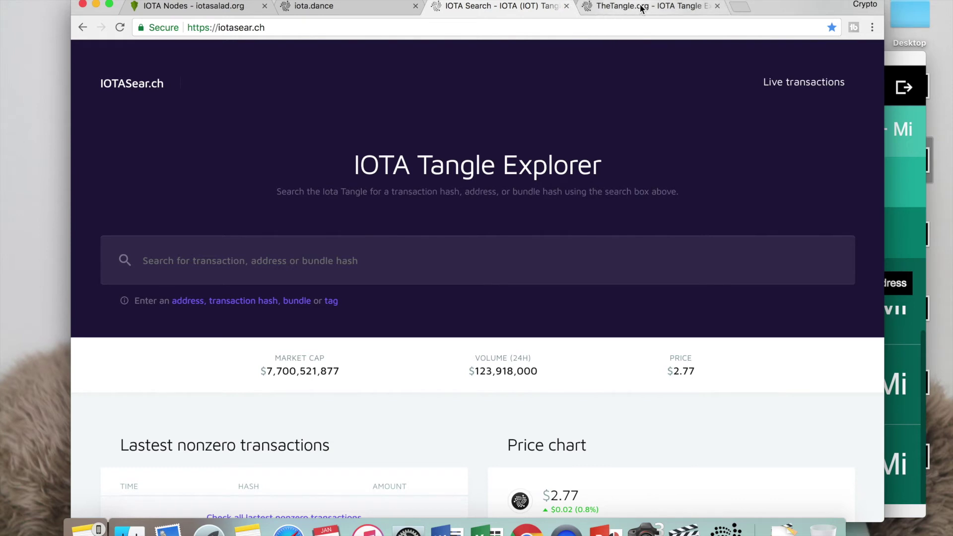
Look up the copied address on IOTASear.ch: 100.404 Mi received across 3 transactions
{"action": "left_click", "coordinate": [640, 8]}
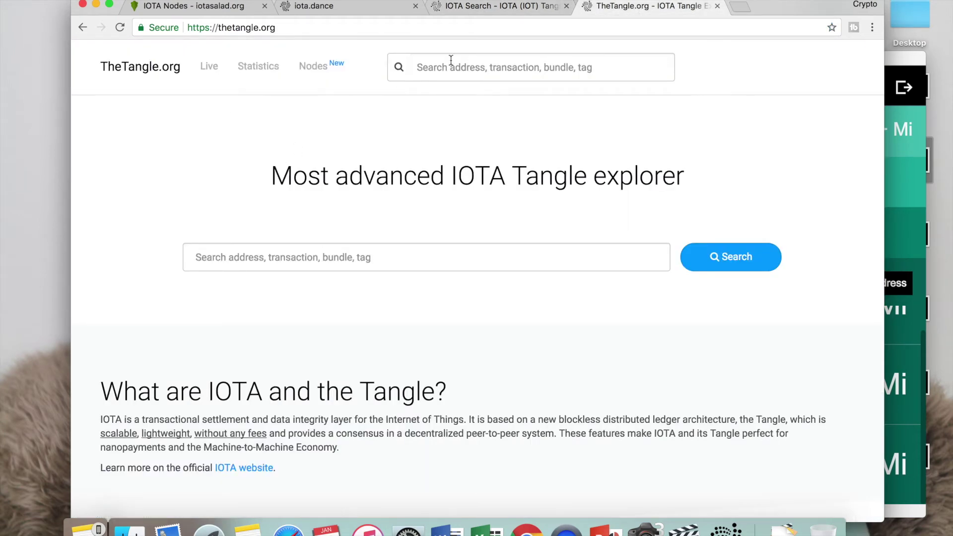
{"action": "left_click", "coordinate": [503, 7]}
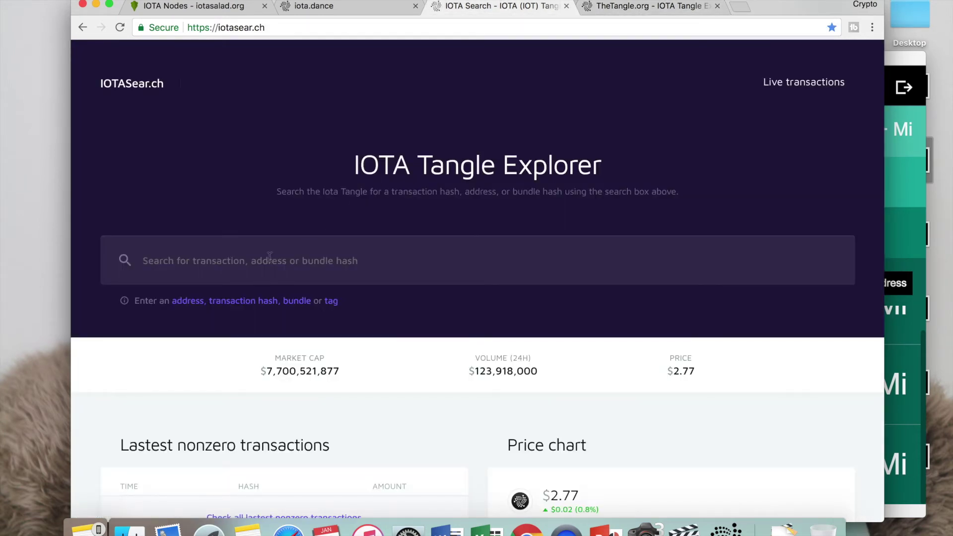
{"action": "key", "text": "super+v"}
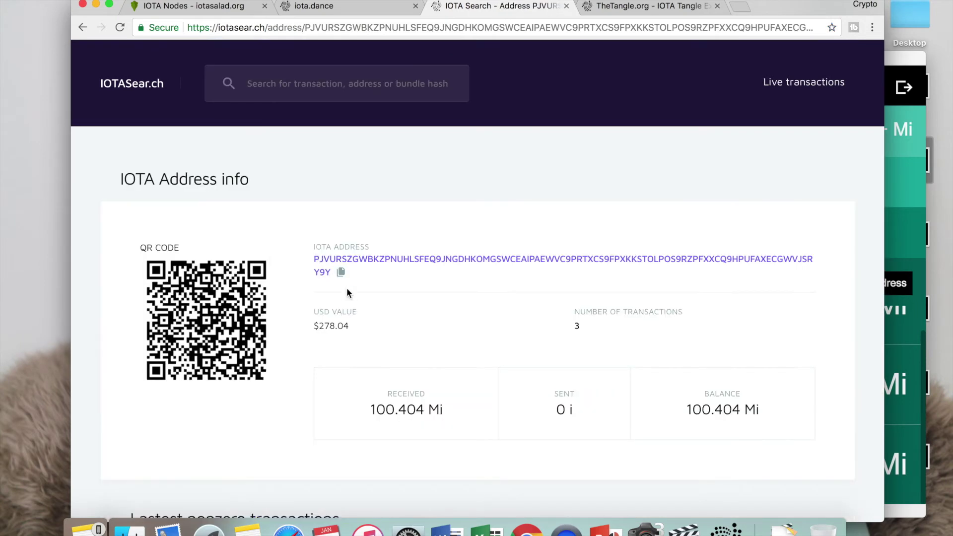
{"action": "scroll", "coordinate": [421, 298], "scroll_direction": "down", "scroll_amount": 5}
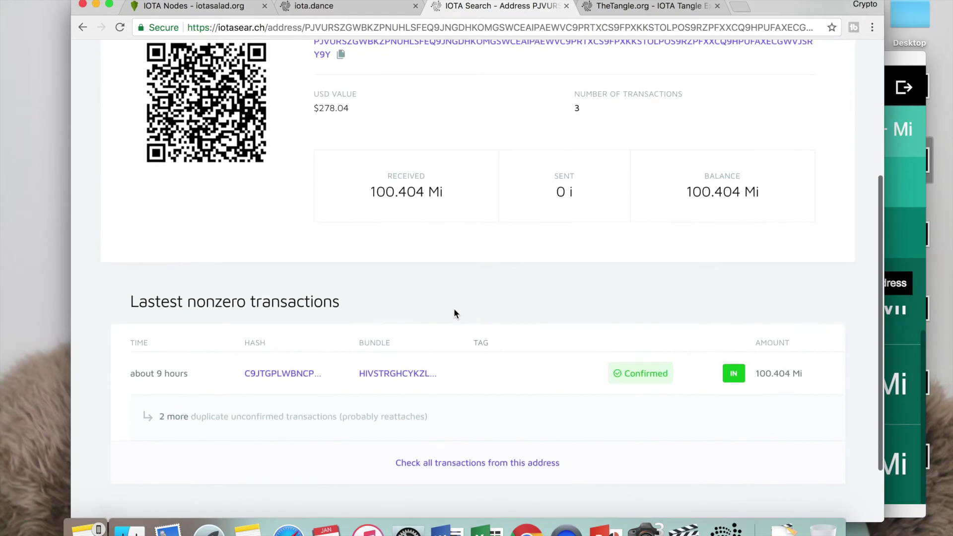
{"action": "scroll", "coordinate": [453, 311], "scroll_direction": "down", "scroll_amount": 1}
{"action": "scroll", "coordinate": [453, 312], "scroll_direction": "up", "scroll_amount": 6}
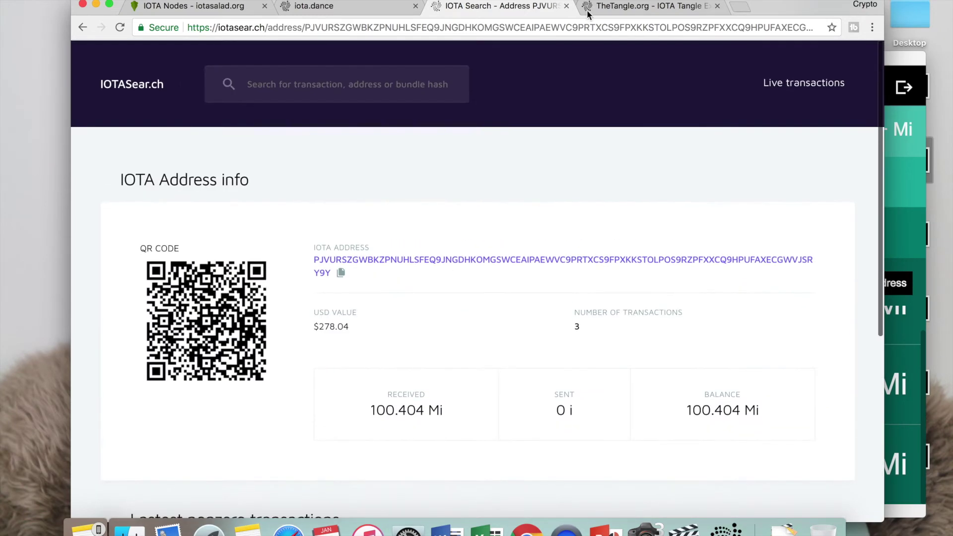
{"action": "left_click", "coordinate": [628, 6]}
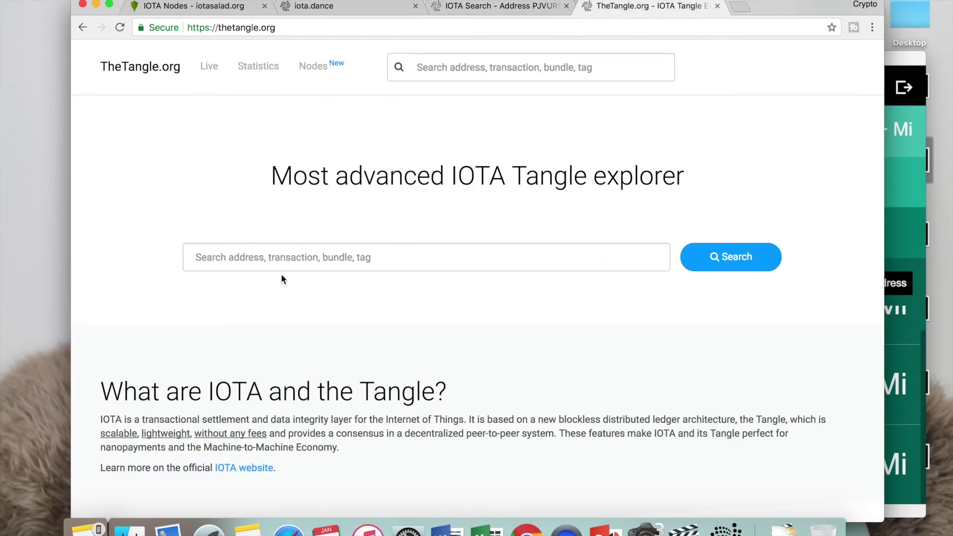
Search the copied address on TheTangle.org and scroll to its three transactions
{"action": "left_click", "coordinate": [276, 253]}
{"action": "key", "text": "super+v"}
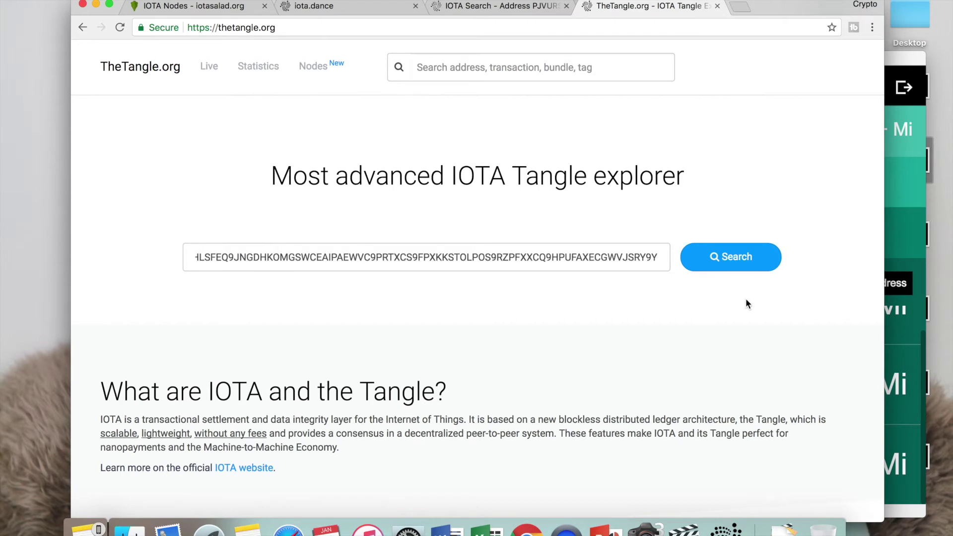
{"action": "left_click", "coordinate": [735, 257]}
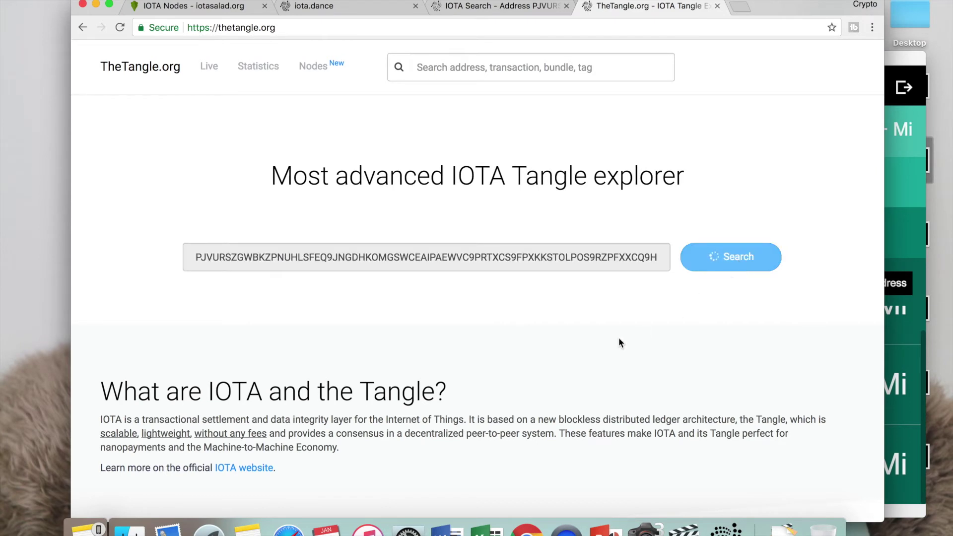
{"action": "scroll", "coordinate": [568, 361], "scroll_direction": "down", "scroll_amount": 3}
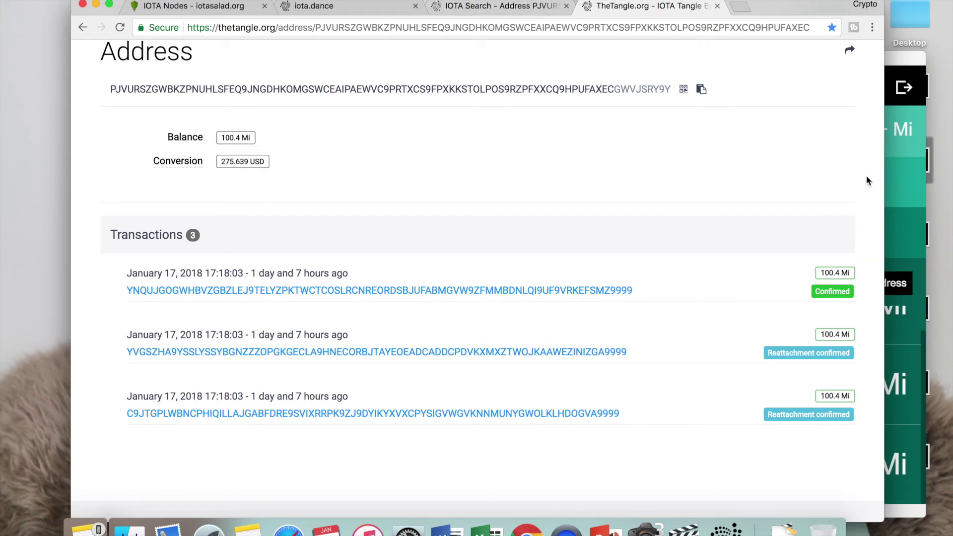
Bring the wallet forward and scroll its history, confirming the 100.4+ Mi balance
{"action": "left_click", "coordinate": [892, 196]}
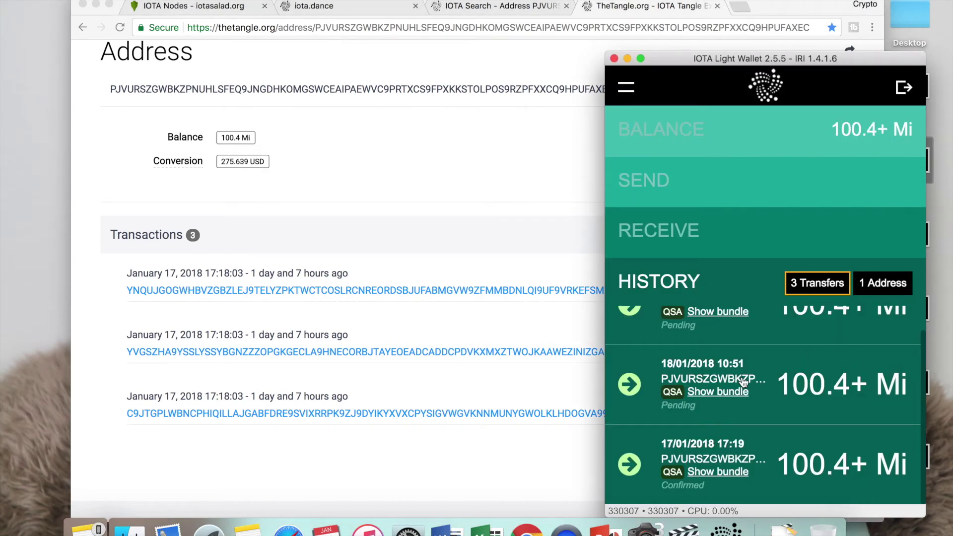
{"action": "scroll", "coordinate": [744, 377], "scroll_direction": "up", "scroll_amount": 1}
{"action": "scroll", "coordinate": [742, 381], "scroll_direction": "down", "scroll_amount": 1}
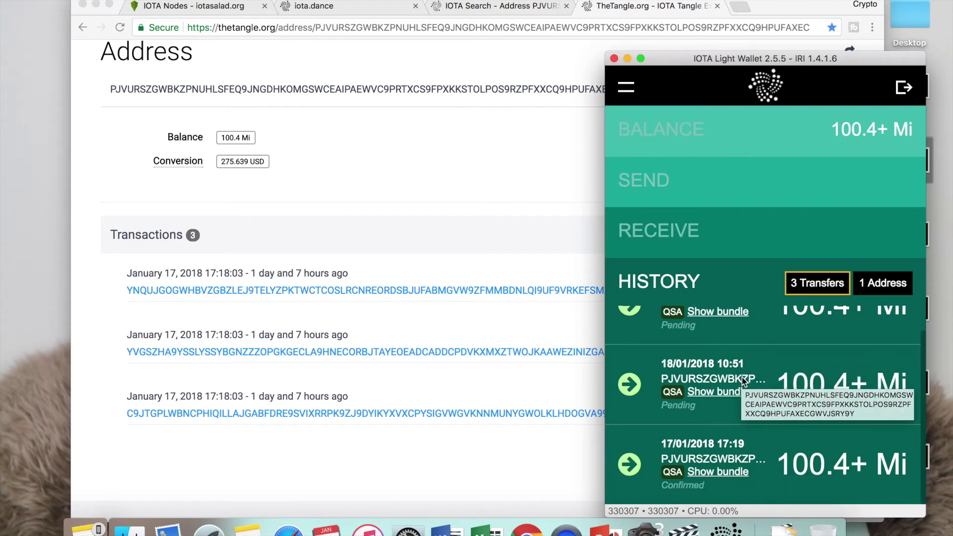
{"action": "scroll", "coordinate": [741, 381], "scroll_direction": "up", "scroll_amount": 1}
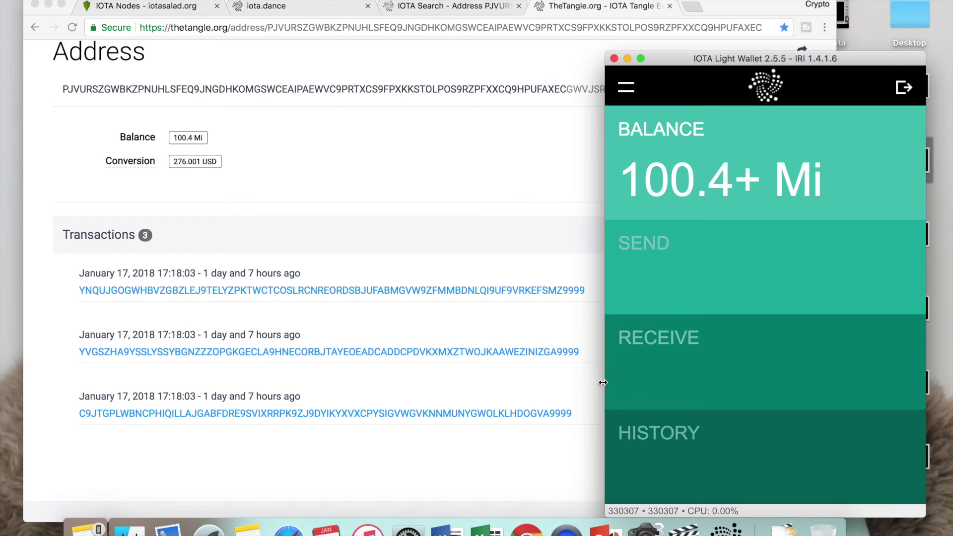
Open the bundle details of the 18/01 14:57 pending transfer and scroll to the end
{"action": "left_click", "coordinate": [671, 435]}
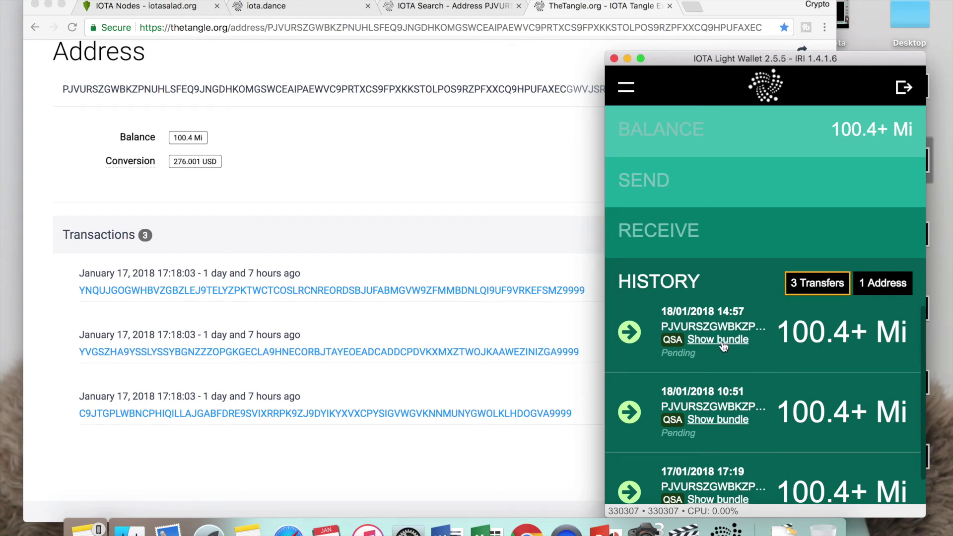
{"action": "left_click", "coordinate": [722, 340]}
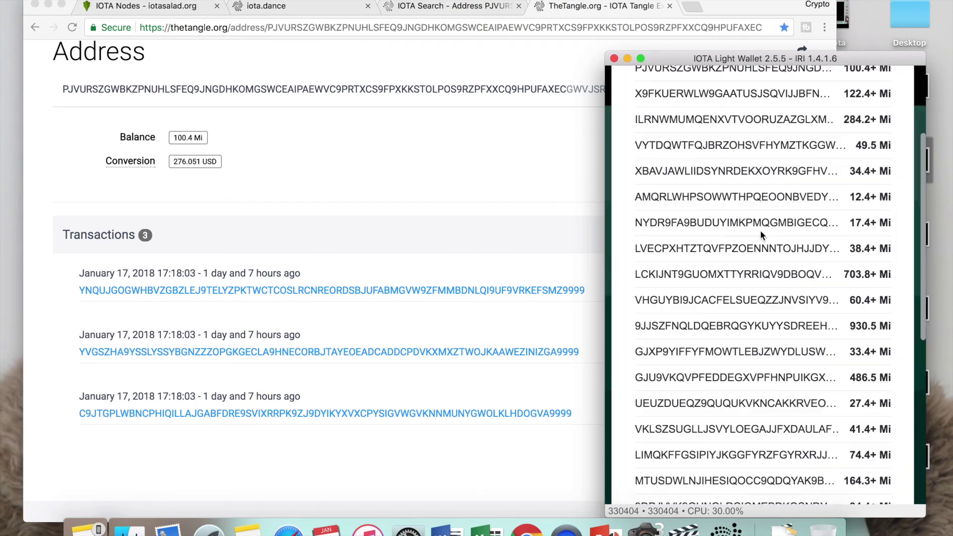
{"action": "scroll", "coordinate": [760, 230], "scroll_direction": "down", "scroll_amount": 10}
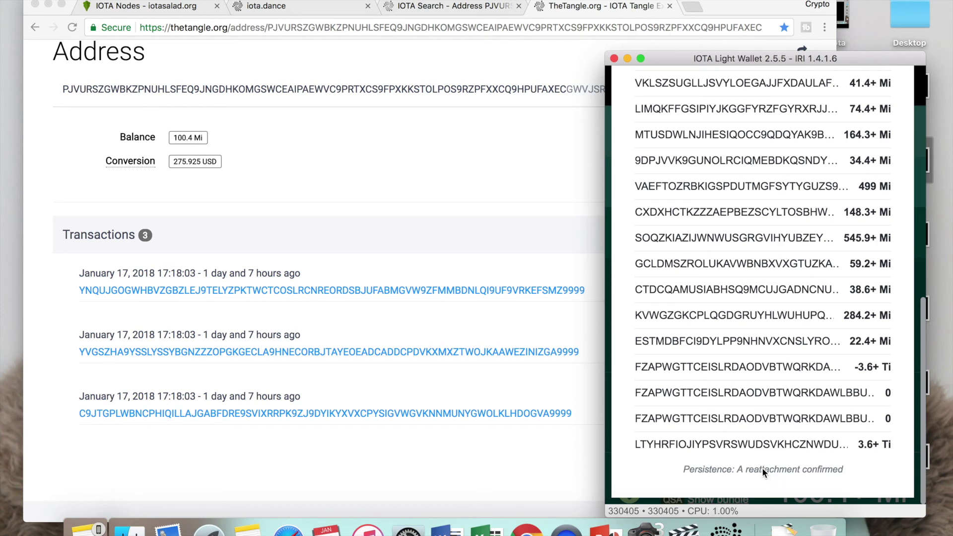
Close the bundle details and collapse the history to the main balance view
{"action": "left_click", "coordinate": [700, 467]}
{"action": "left_click", "coordinate": [623, 85]}
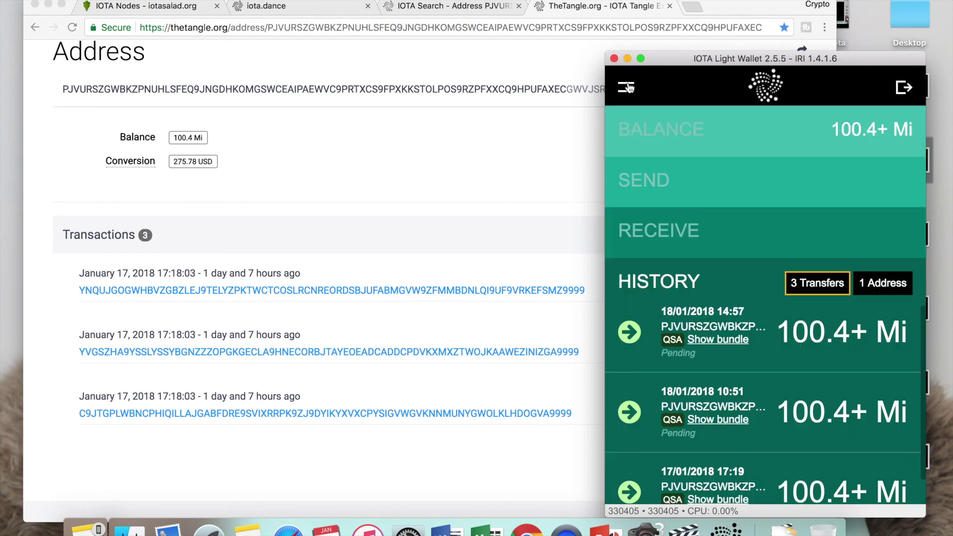
{"action": "left_click", "coordinate": [650, 139]}
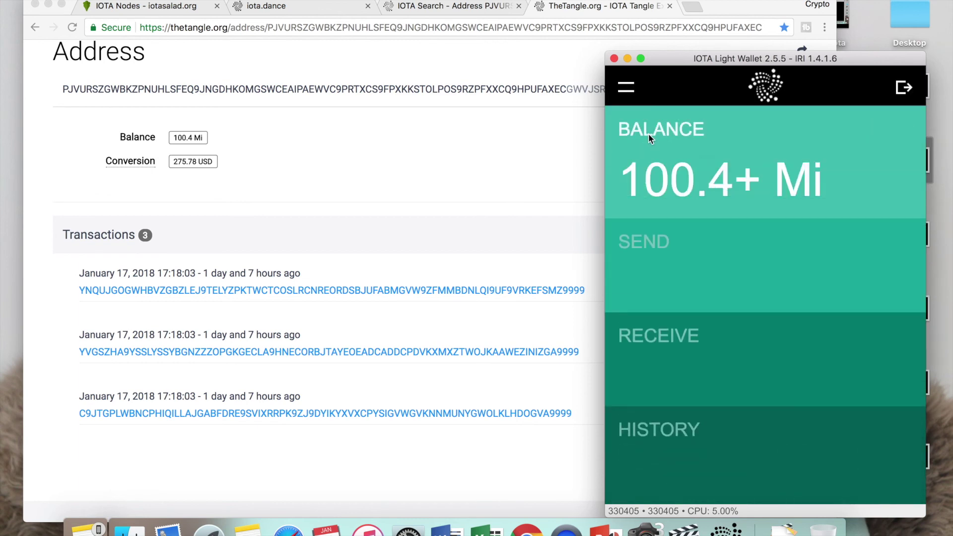